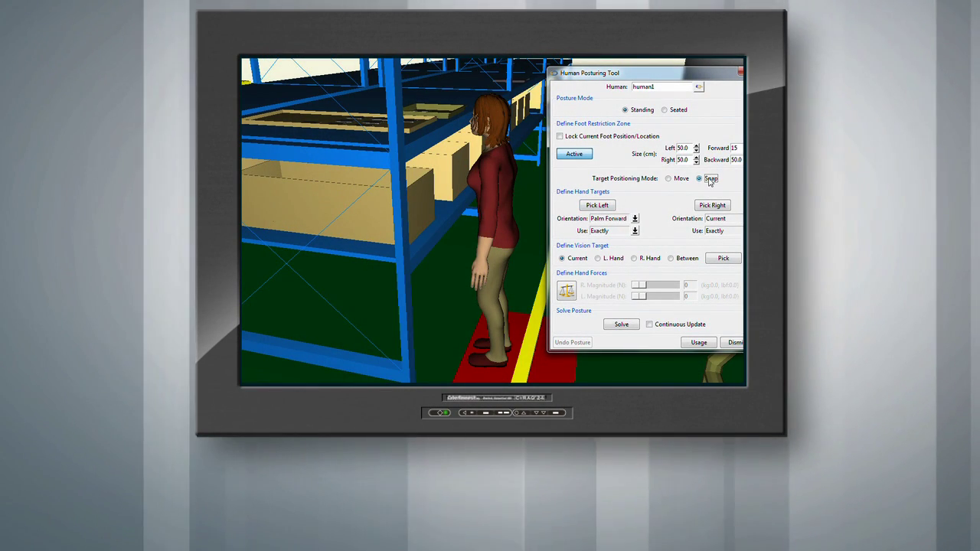
# Create a left hand target for the standing woman and snap it onto the edge of the rack's upper shelf
pyautogui.click(604, 205)
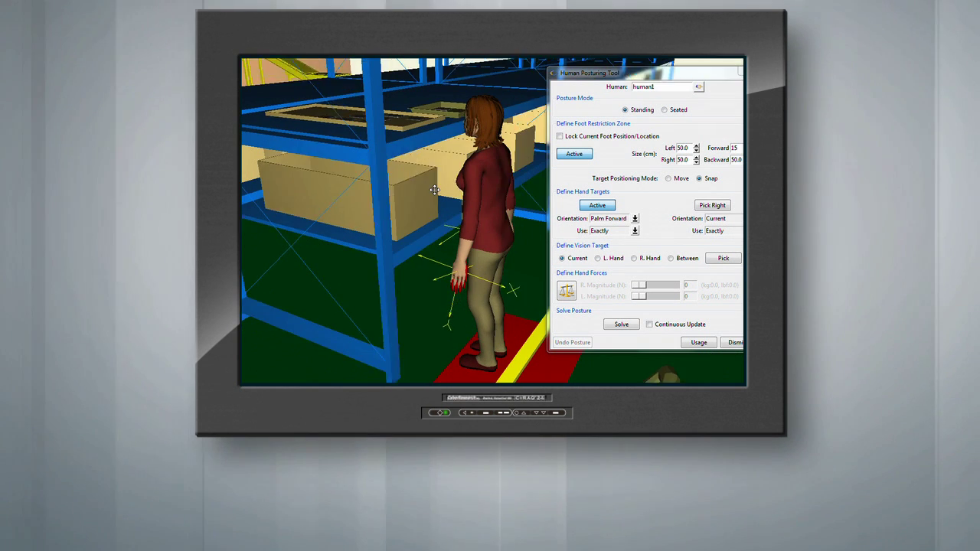
pyautogui.click(411, 141)
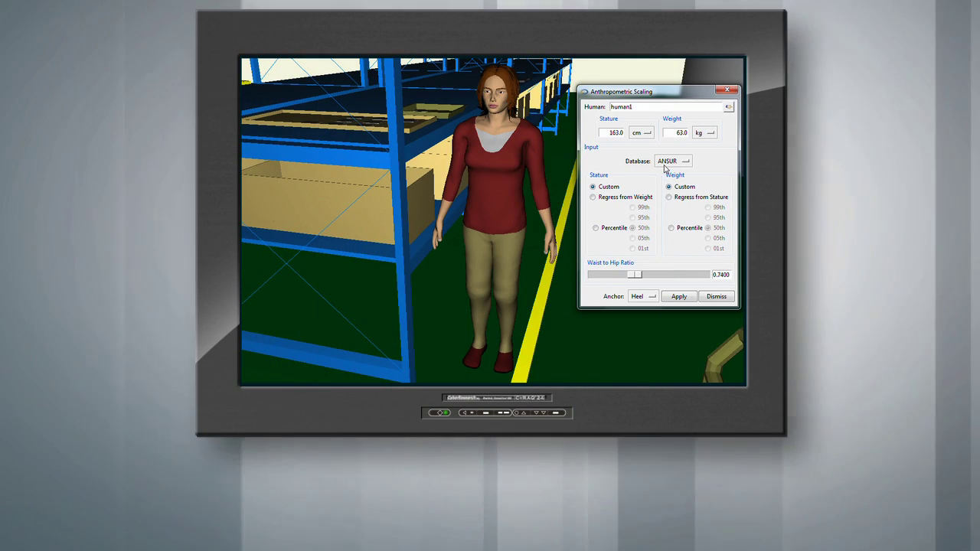
# Choose the KOREAN_2003 population database for human1's scaling and base the stature on a percentile
pyautogui.click(668, 162)
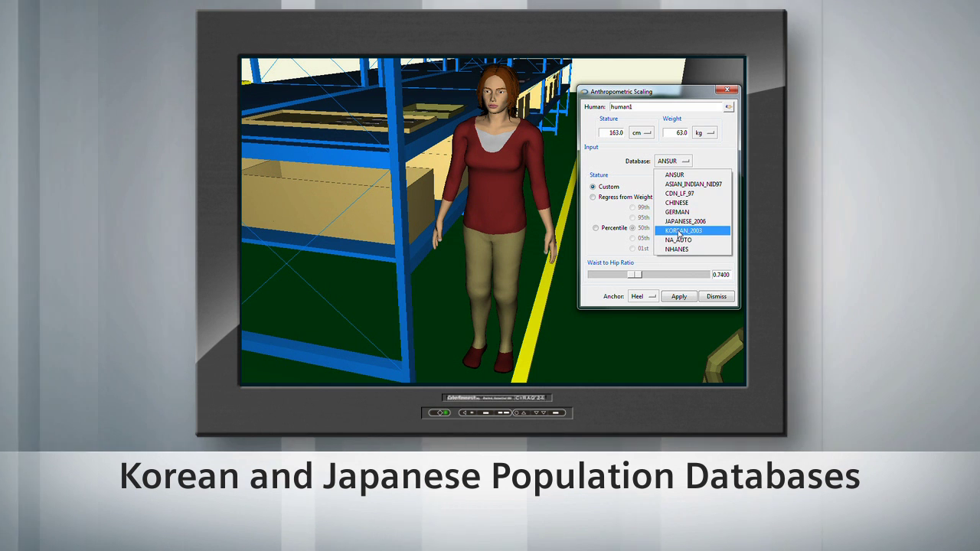
pyautogui.click(681, 231)
pyautogui.click(616, 229)
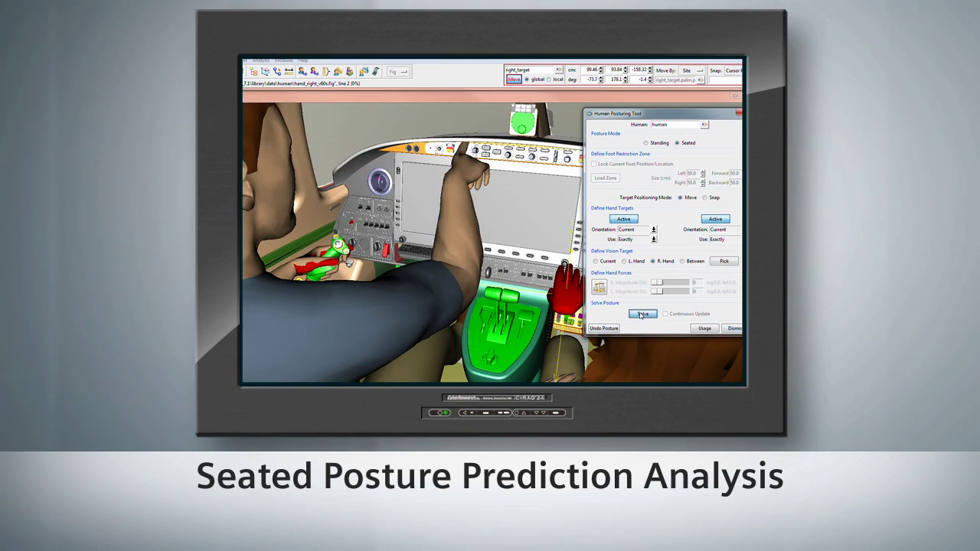
# Solve the seated pilot's posture for the active hand targets in the cockpit
pyautogui.click(641, 315)
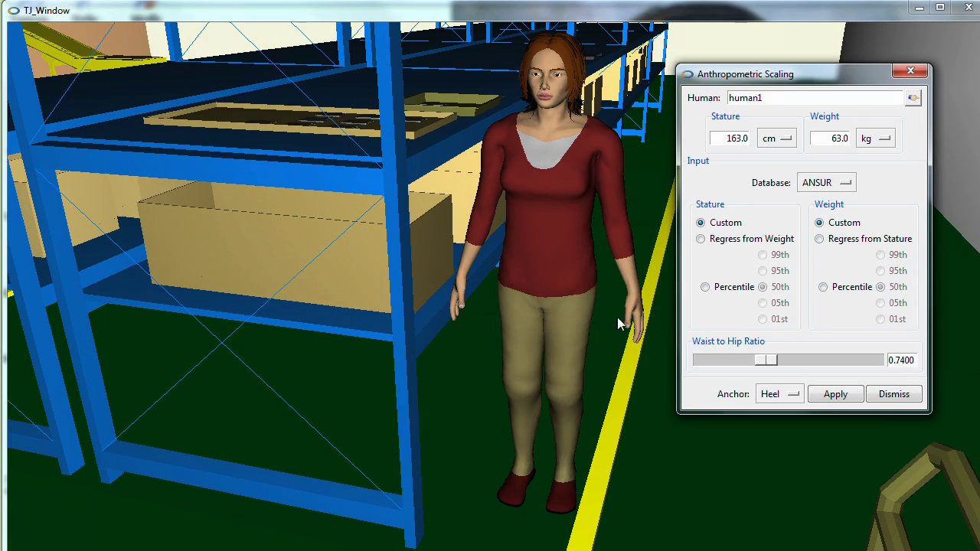
# Scale human1 to the 05th percentile stature and weight of the KOREAN_2003 database, anchored at the heel
pyautogui.click(815, 190)
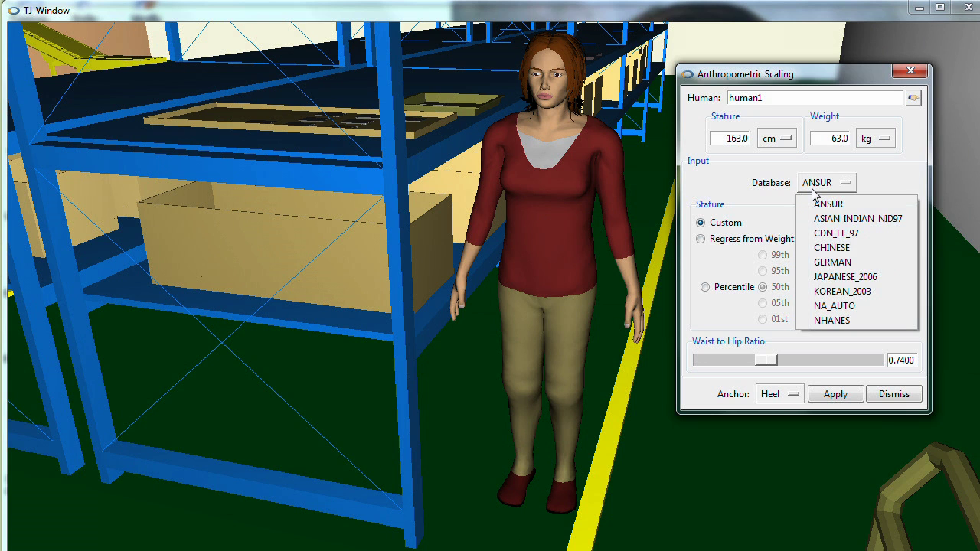
pyautogui.click(836, 295)
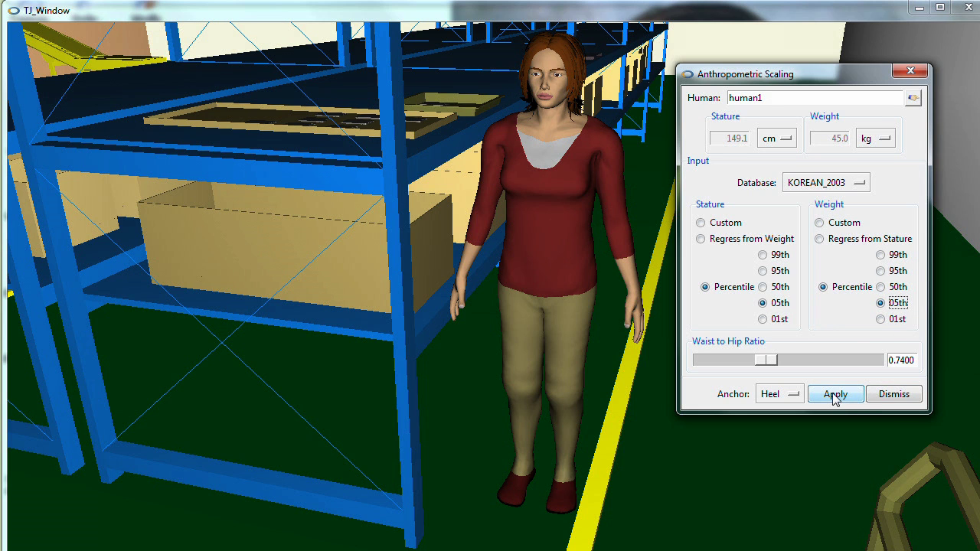
pyautogui.click(893, 394)
# Move human1 so that she stands facing the storage rack
pyautogui.rightClick(567, 253)
pyautogui.click(587, 283)
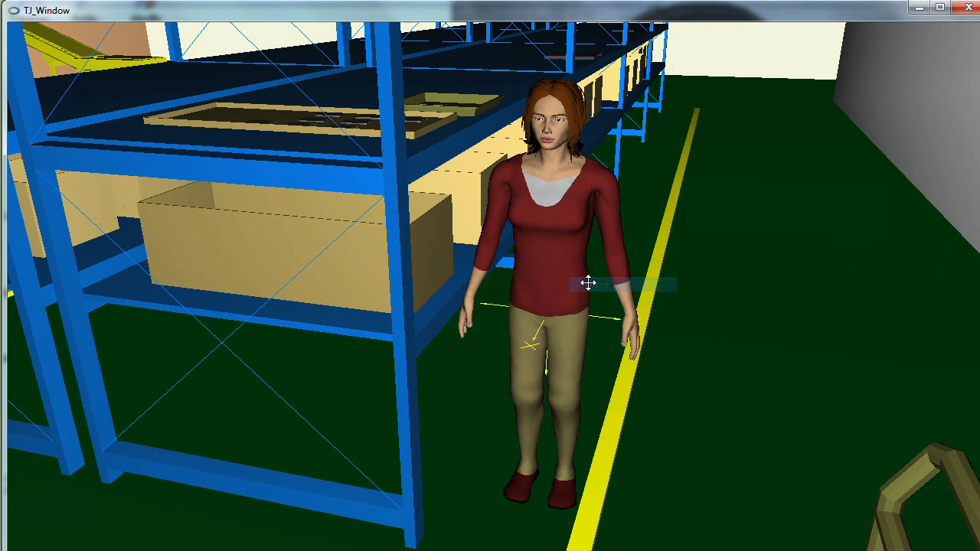
pyautogui.moveTo(588, 282); pyautogui.dragTo(586, 283)
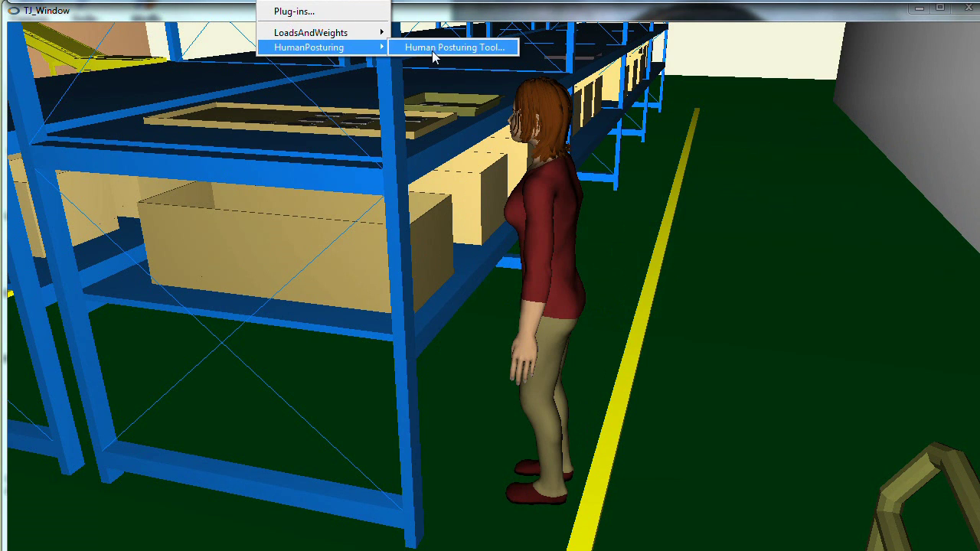
# Open the Human Posturing Tool for human1 in standing mode and load a foot restriction zone
pyautogui.click(434, 49)
pyautogui.moveTo(704, 50); pyautogui.dragTo(730, 54)
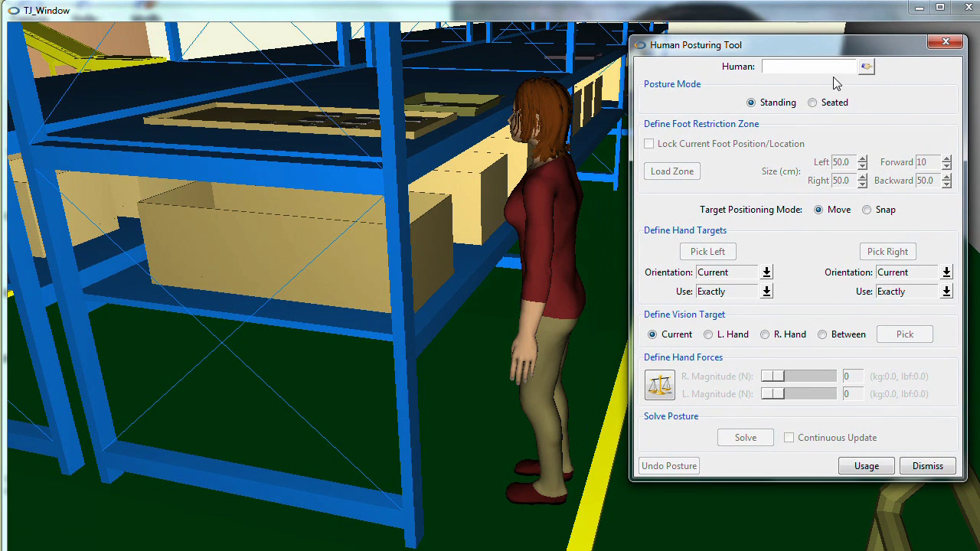
pyautogui.click(549, 239)
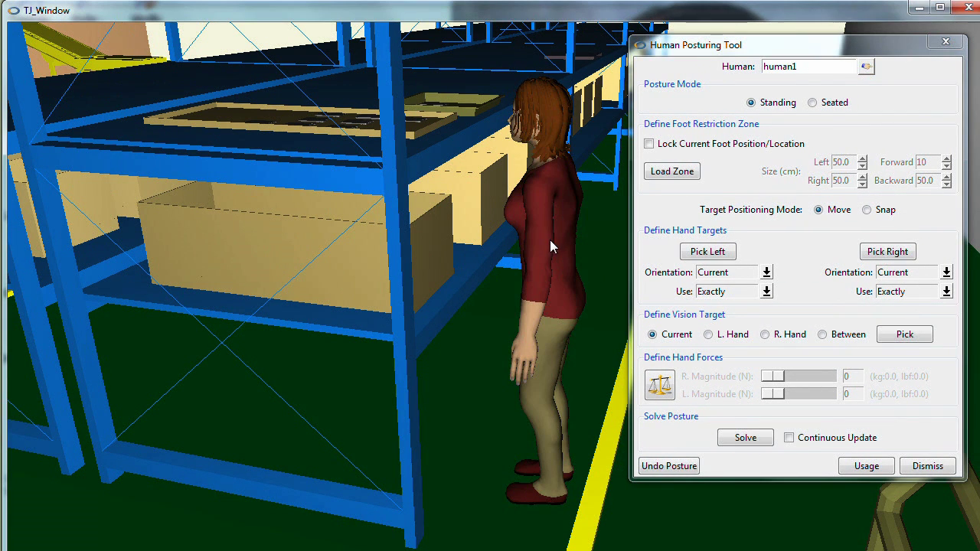
pyautogui.click(678, 173)
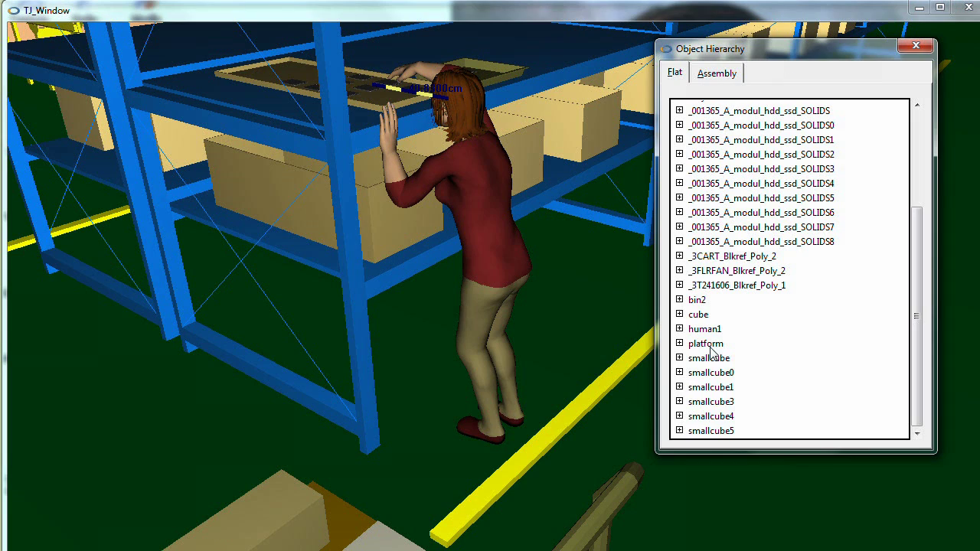
# Display the platform figure from the object hierarchy in the scene
pyautogui.rightClick(708, 346)
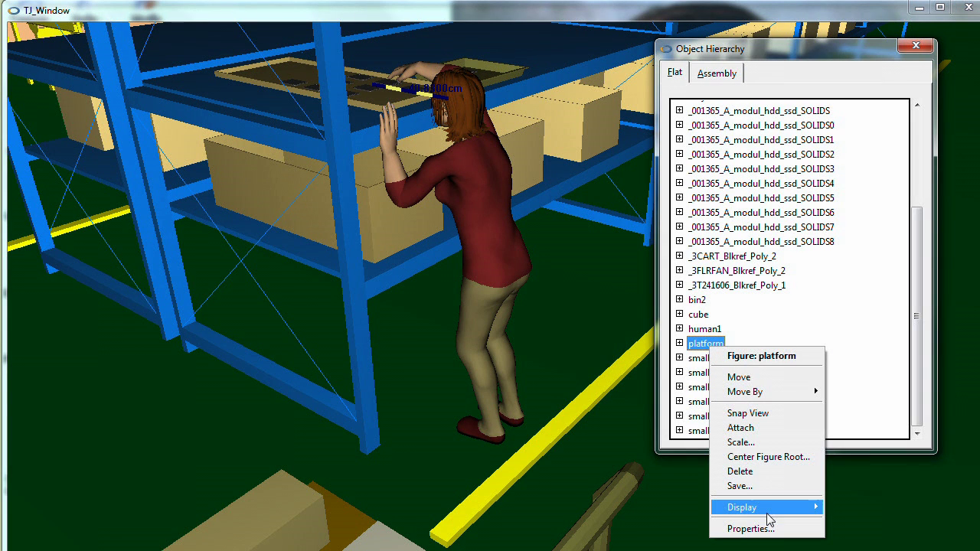
pyautogui.moveTo(775, 518)
pyautogui.click(854, 521)
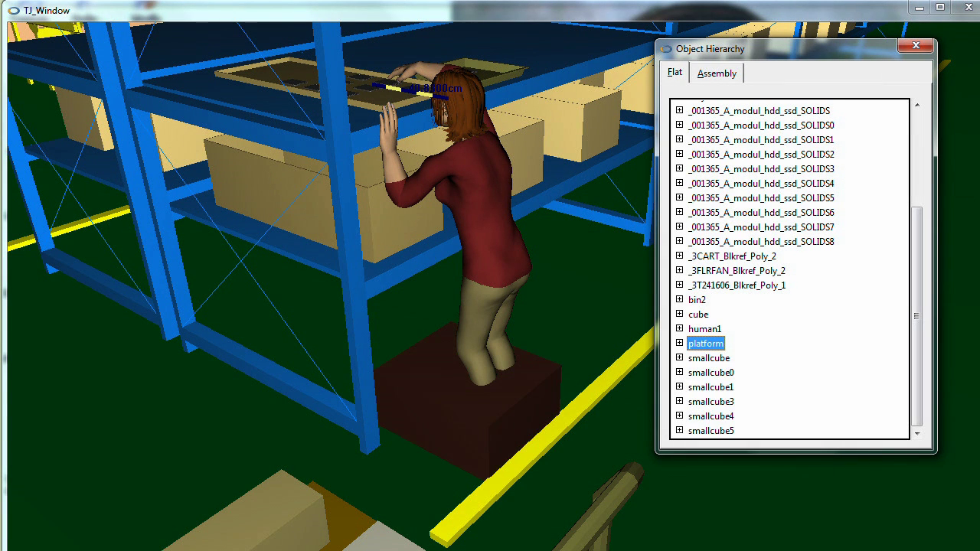
# Raise human1 vertically so that she stands on top of the platform
pyautogui.rightClick(486, 269)
pyautogui.click(509, 298)
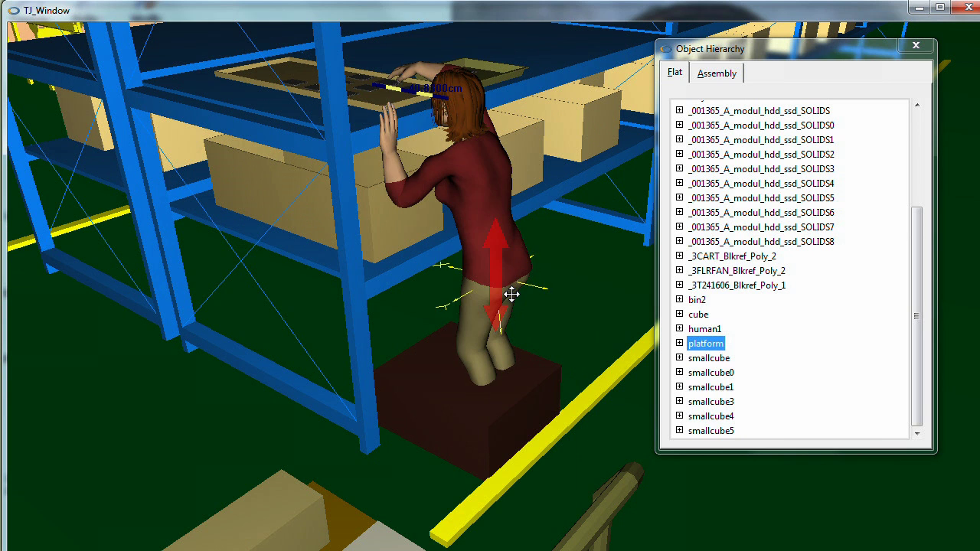
pyautogui.moveTo(512, 282); pyautogui.dragTo(509, 226)
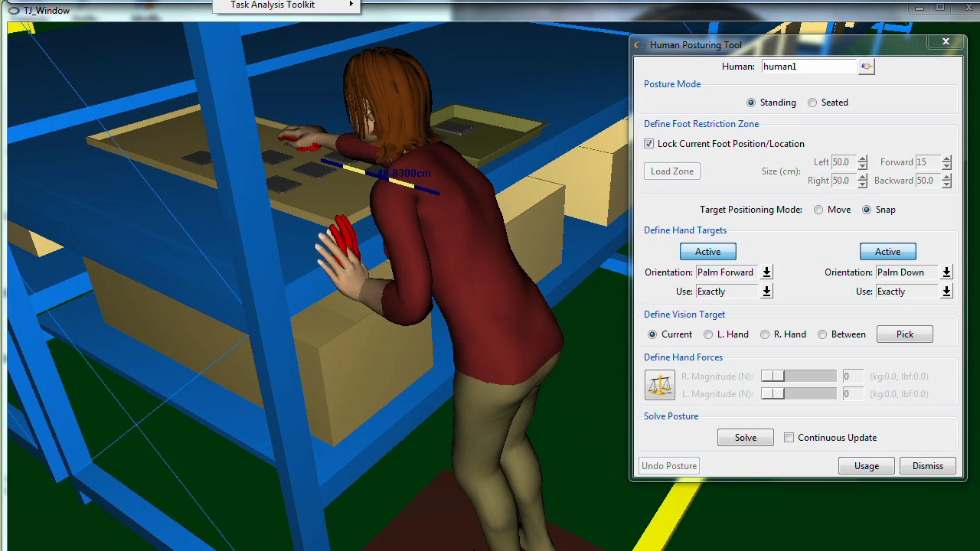
# Delete the transparent right-hand reach zone human1_right around the tray
pyautogui.click(253, 2)
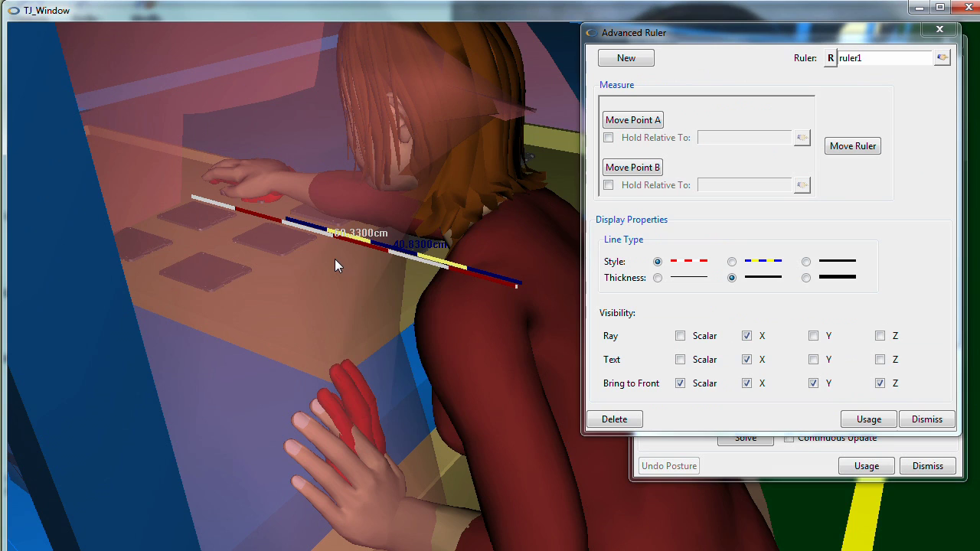
pyautogui.rightClick(334, 258)
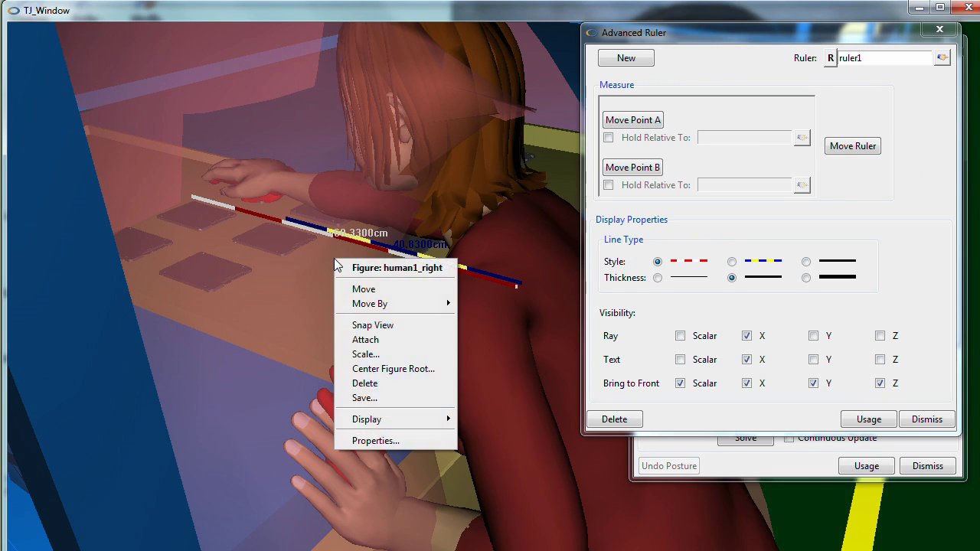
pyautogui.click(376, 385)
pyautogui.moveTo(384, 337); pyautogui.dragTo(456, 334, button='middle')
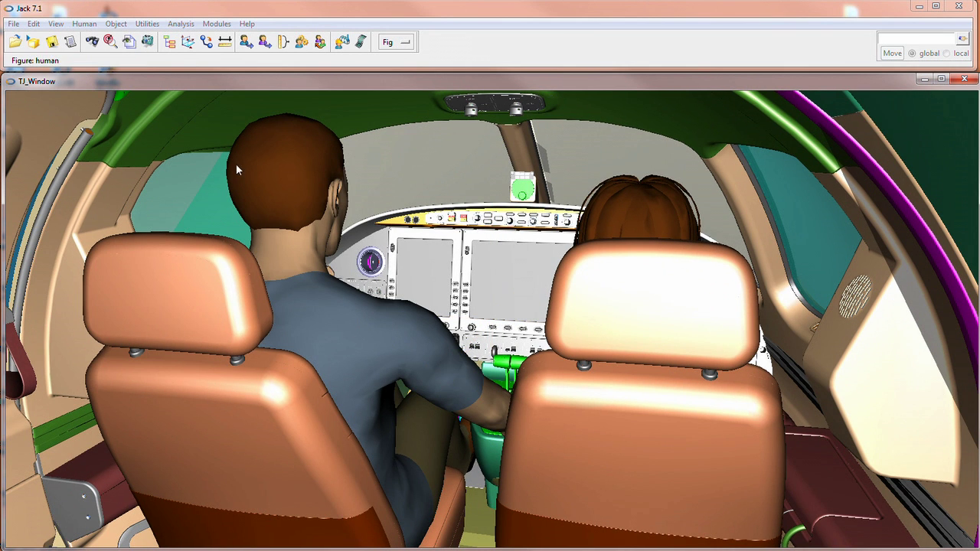
# Scale the pilot to the 95th percentile stature and weight of the JAPANESE_2006 database, anchored at eye level
pyautogui.rightClick(259, 167)
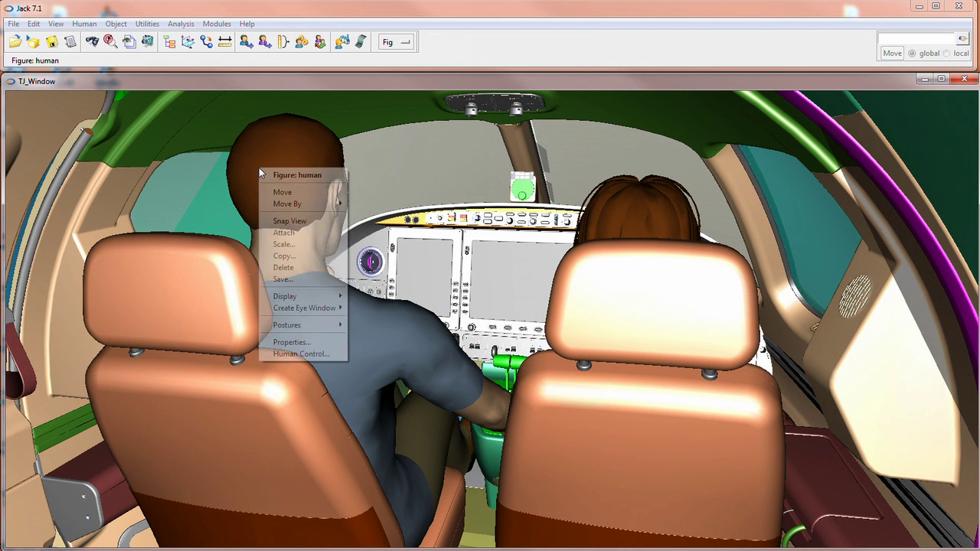
pyautogui.click(283, 244)
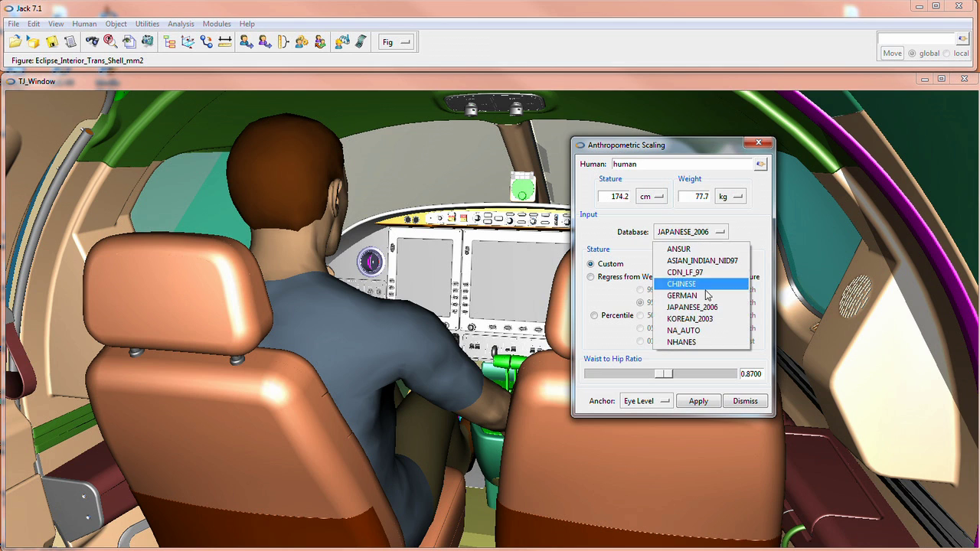
pyautogui.click(703, 309)
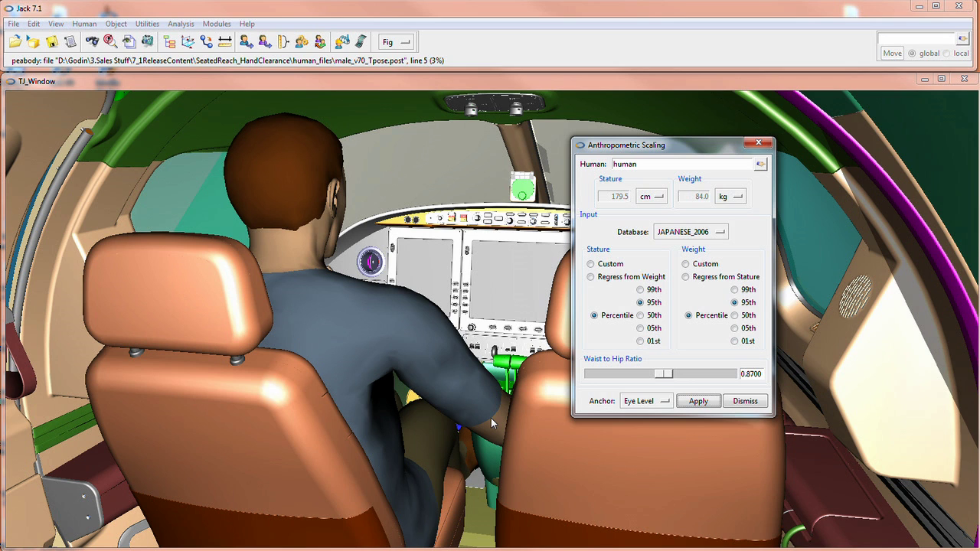
pyautogui.click(744, 401)
# Open the Human Posturing Tool for the pilot figure and set the posture mode to Seated
pyautogui.click(217, 24)
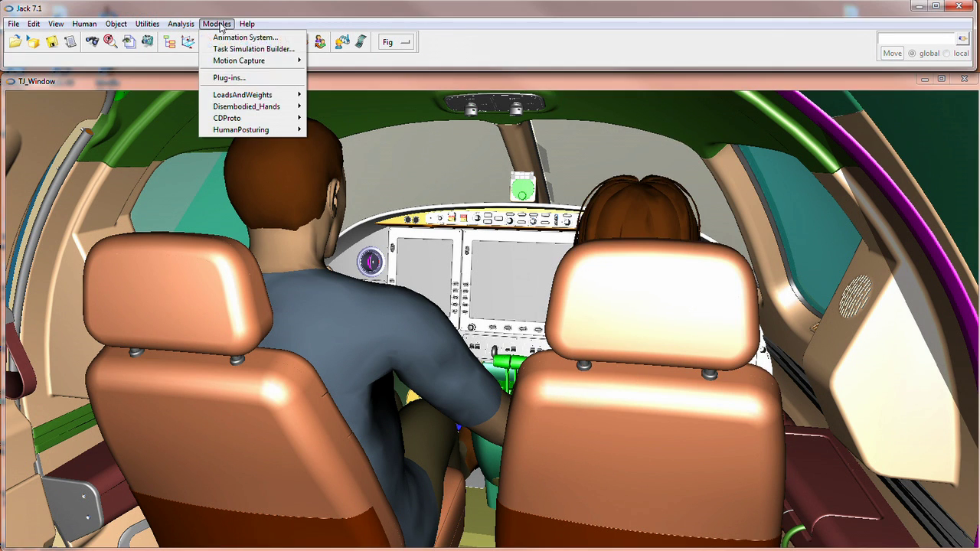
pyautogui.click(334, 130)
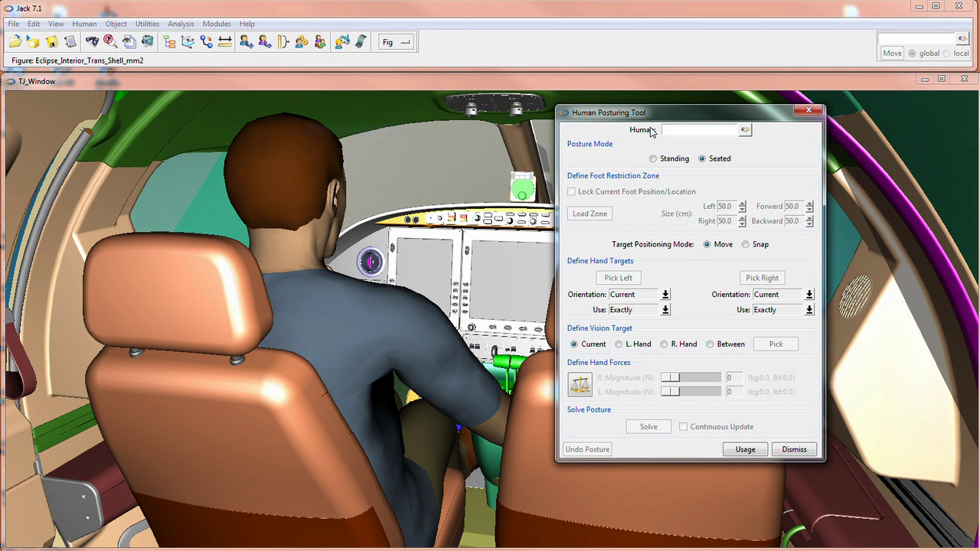
pyautogui.click(745, 130)
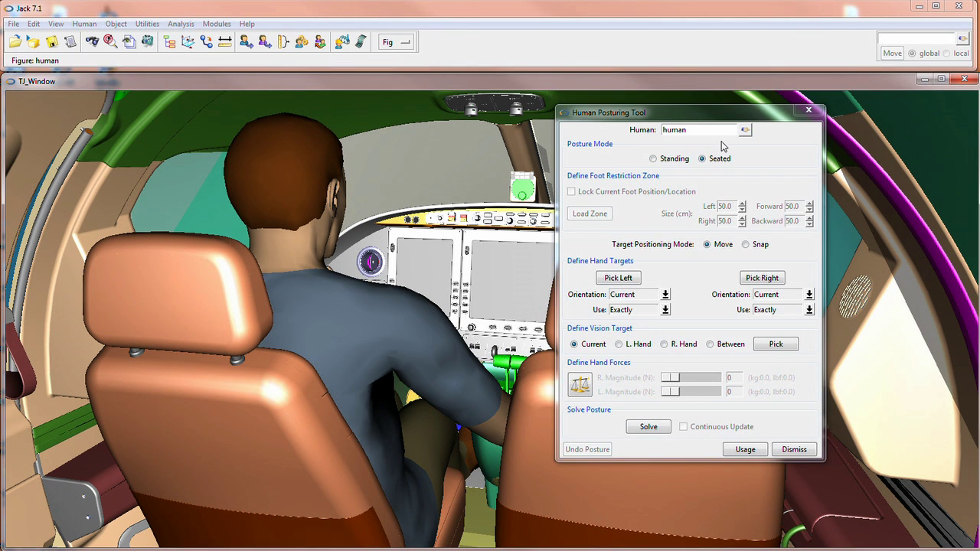
pyautogui.click(712, 159)
# Create the pilot's left hand target and move it onto the green side stick, at about 31.39, 95.71, -149.42 cm
pyautogui.keyDown('ctrl'); pyautogui.moveTo(429, 265); pyautogui.dragTo(423, 338, button='right'); pyautogui.keyUp('ctrl')
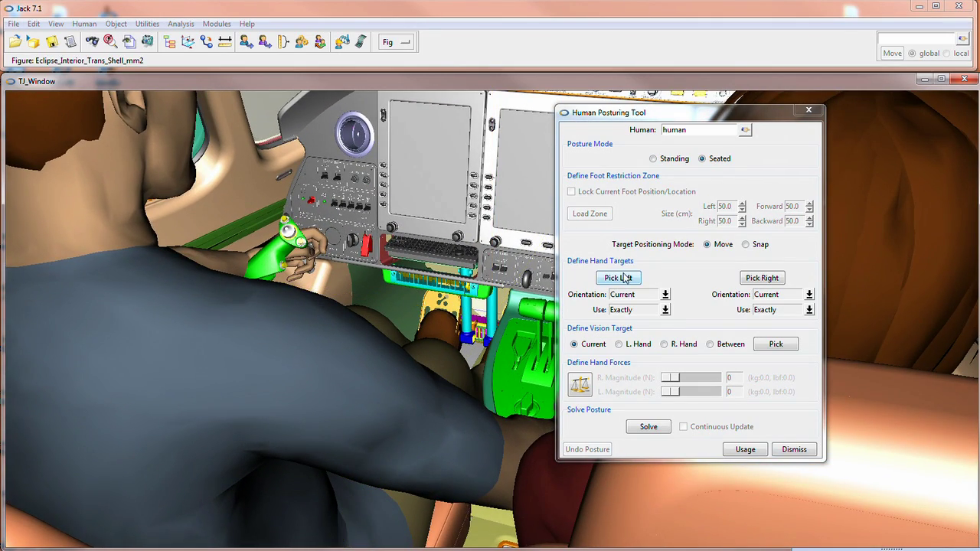
pyautogui.click(622, 280)
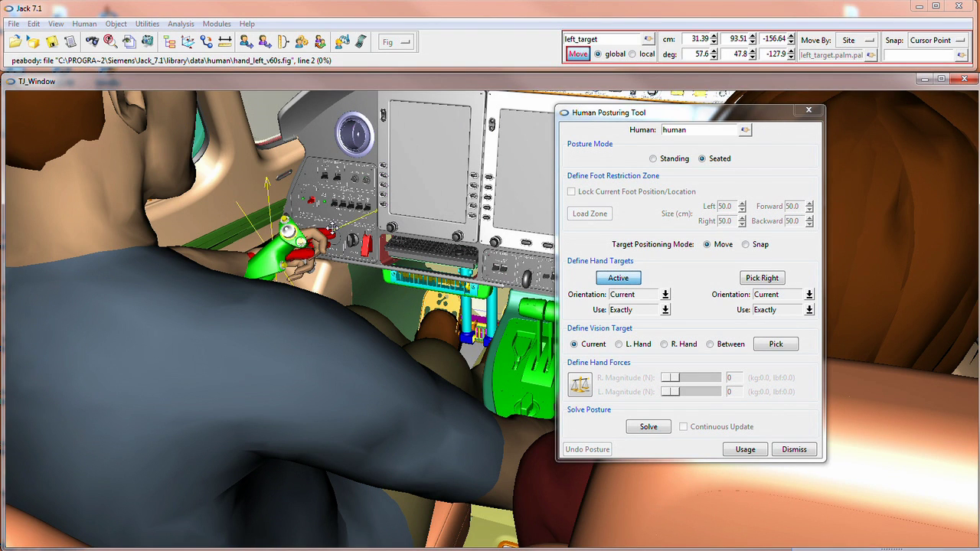
pyautogui.moveTo(333, 228); pyautogui.dragTo(332, 215, button='middle')
pyautogui.moveTo(333, 216); pyautogui.dragTo(308, 235, button='right')
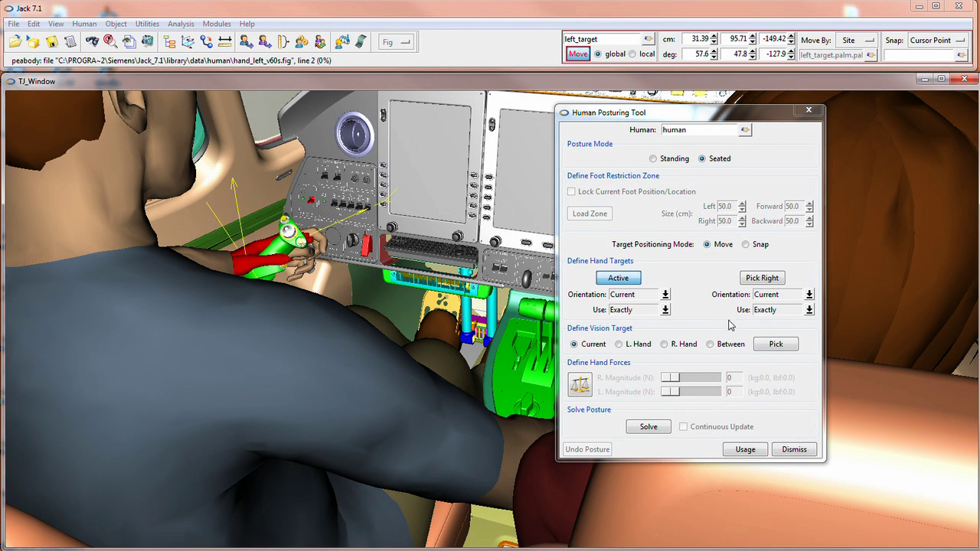
# Create the right hand target, move it in front of the throttle console at about 72.72, 92.91, -157.52 cm, and solve the posture
pyautogui.click(760, 278)
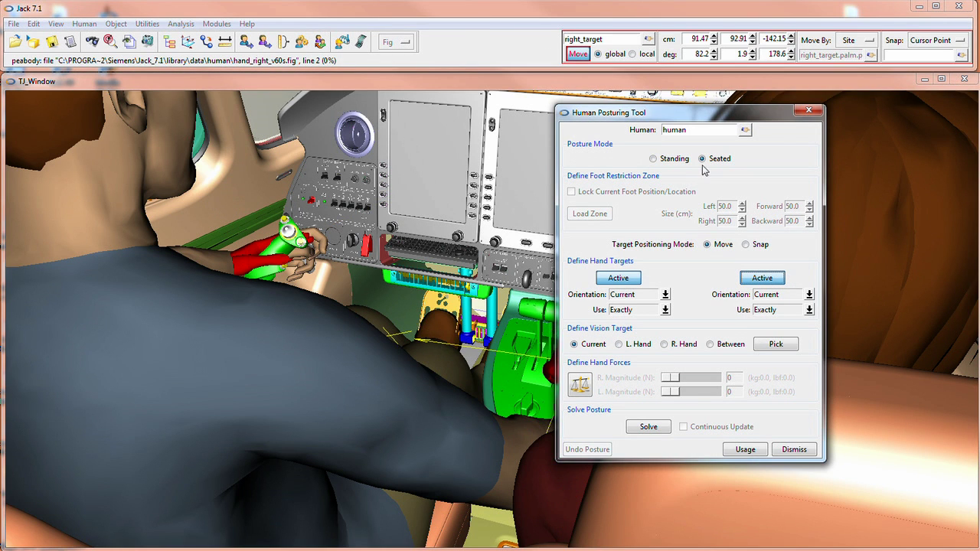
pyautogui.moveTo(719, 118); pyautogui.dragTo(851, 113)
pyautogui.moveTo(631, 285); pyautogui.dragTo(530, 226)
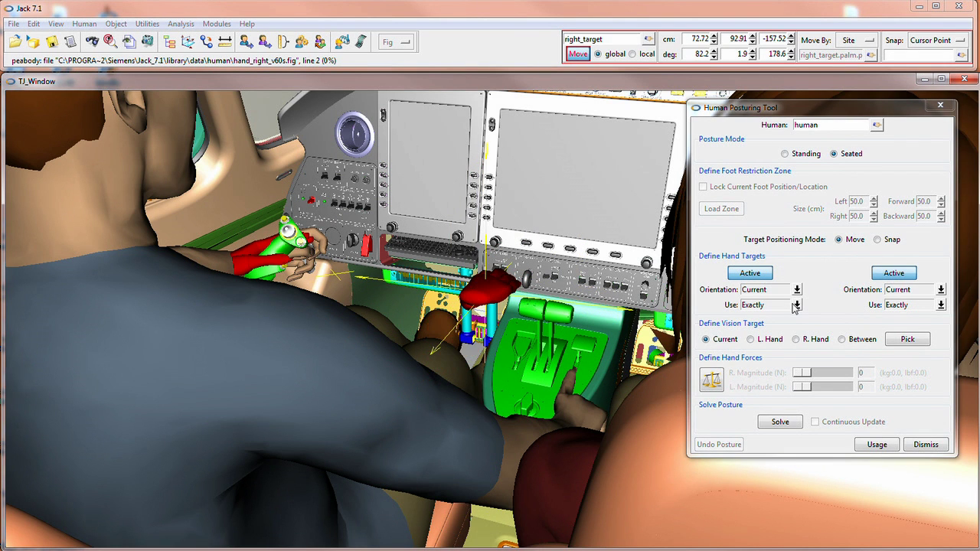
pyautogui.click(788, 426)
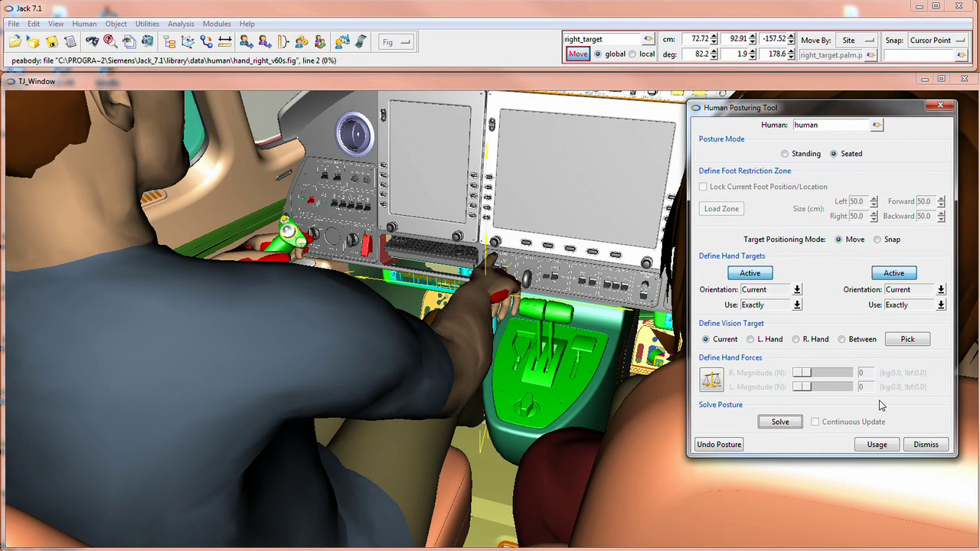
# Solve the pilot's posture with the vision target between the hands, and solve again with it on the right hand
pyautogui.moveTo(418, 426); pyautogui.dragTo(415, 412, button='middle')
pyautogui.click(845, 341)
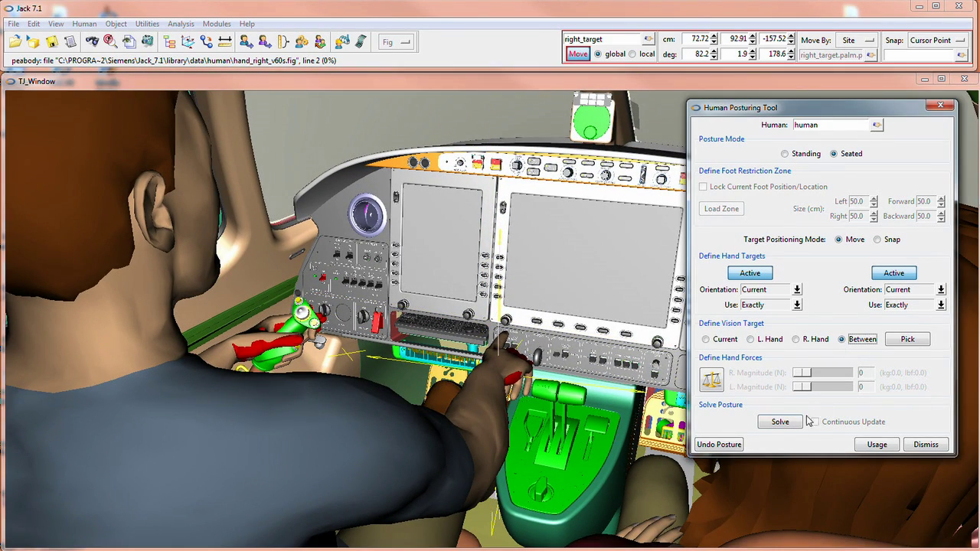
pyautogui.click(782, 423)
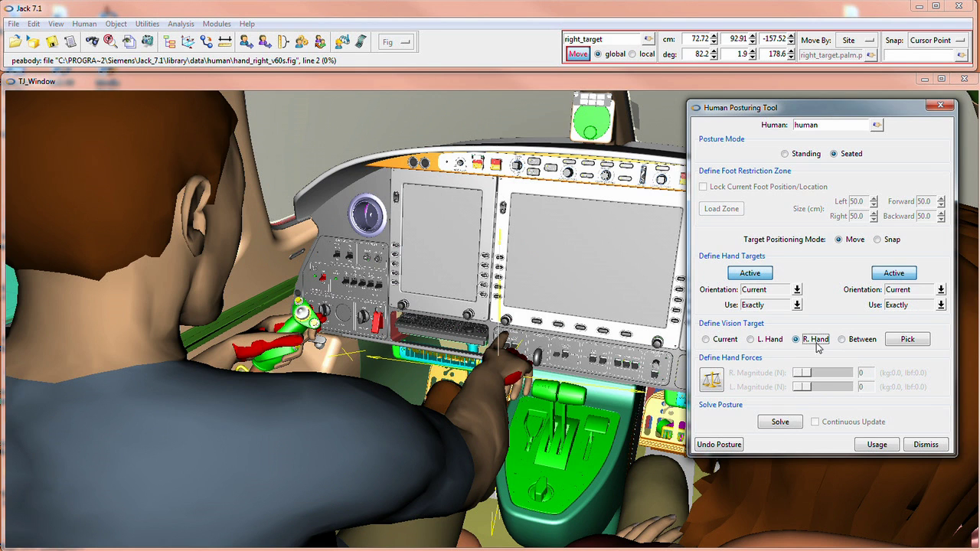
pyautogui.click(781, 424)
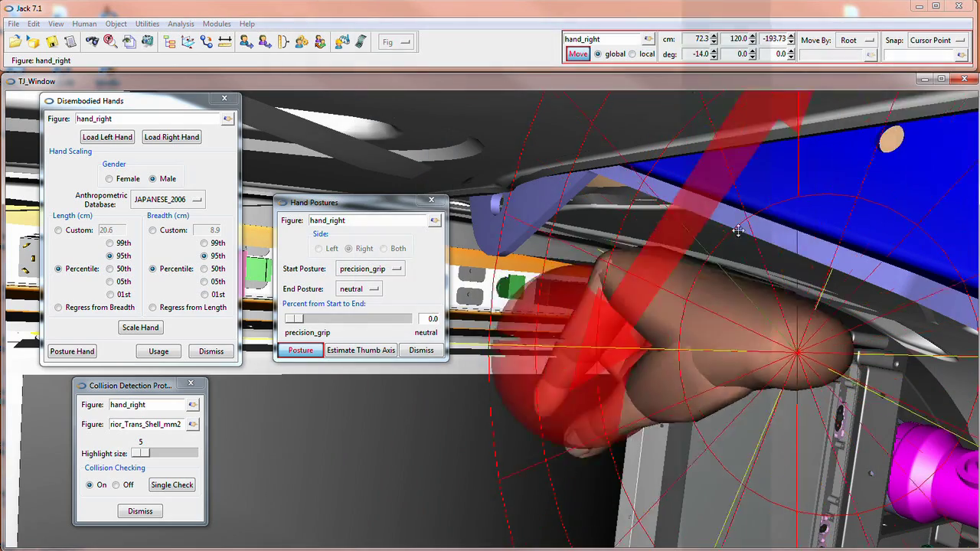
# Rotate the precision-grip right hand to about -91.2° and move it toward the rail opening at about 74.66, 112.14, -192.73 cm
pyautogui.moveTo(747, 283); pyautogui.dragTo(708, 394, button='middle')
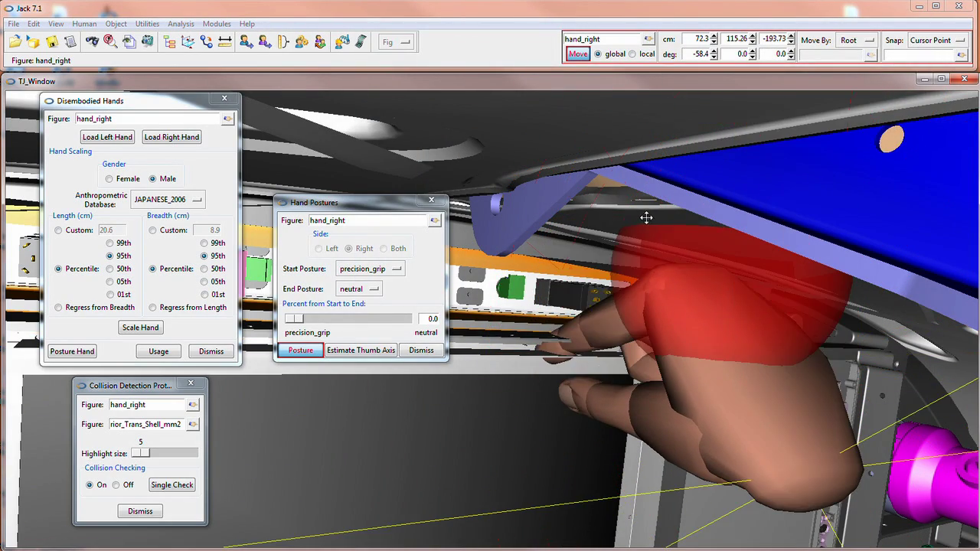
pyautogui.keyDown('ctrl'); pyautogui.moveTo(646, 217); pyautogui.dragTo(757, 274); pyautogui.keyUp('ctrl')
pyautogui.moveTo(756, 274); pyautogui.dragTo(706, 369, button='middle')
pyautogui.keyDown('ctrl'); pyautogui.moveTo(707, 369); pyautogui.dragTo(730, 374); pyautogui.keyUp('ctrl')
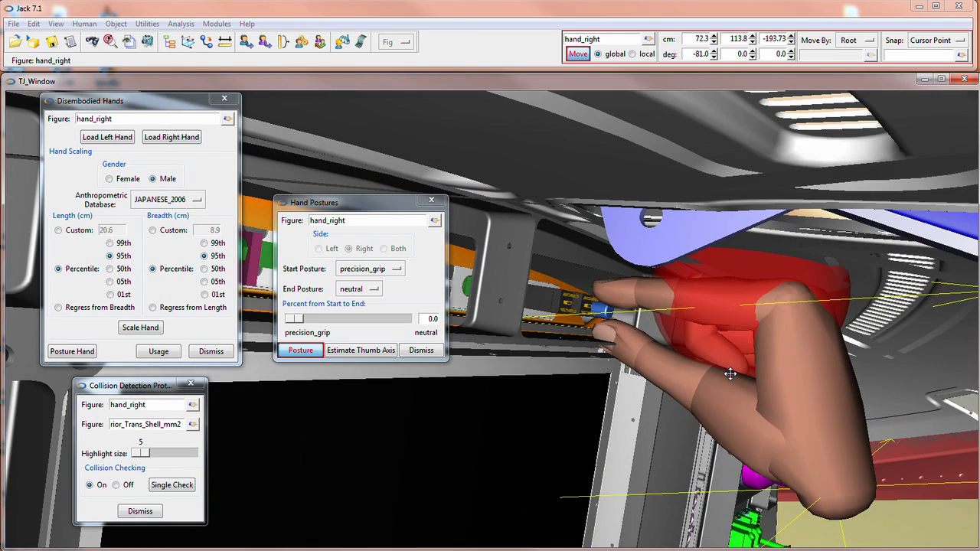
pyautogui.moveTo(745, 358)
pyautogui.mouseDown(button='middle')
pyautogui.moveTo(743, 344)
pyautogui.moveTo(737, 373)
pyautogui.mouseUp(button='middle')
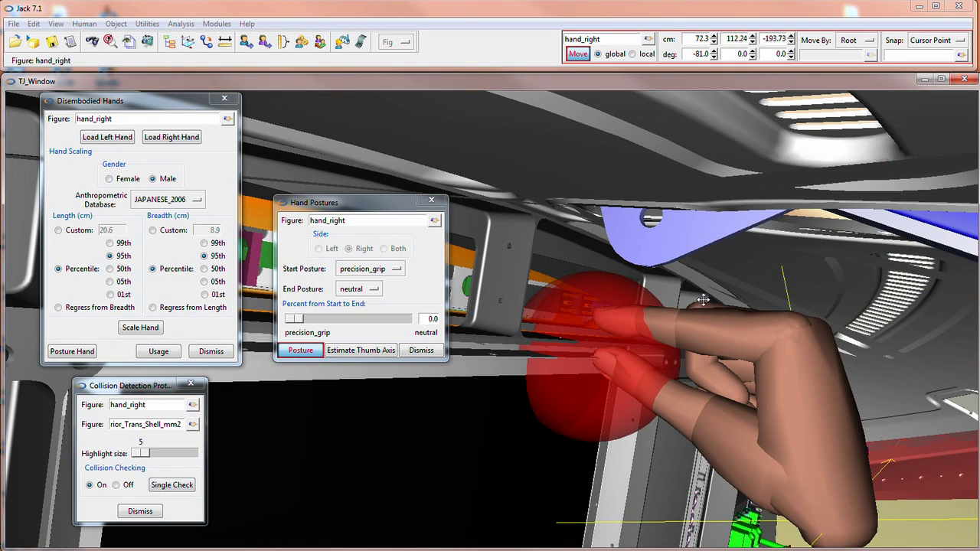
pyautogui.moveTo(702, 299)
pyautogui.mouseDown(button='middle')
pyautogui.moveTo(695, 286)
pyautogui.moveTo(740, 274)
pyautogui.moveTo(735, 298)
pyautogui.moveTo(673, 281)
pyautogui.moveTo(698, 289)
pyautogui.moveTo(691, 304)
pyautogui.moveTo(691, 277)
pyautogui.moveTo(688, 304)
pyautogui.moveTo(712, 308)
pyautogui.moveTo(696, 306)
pyautogui.mouseUp(button='middle')
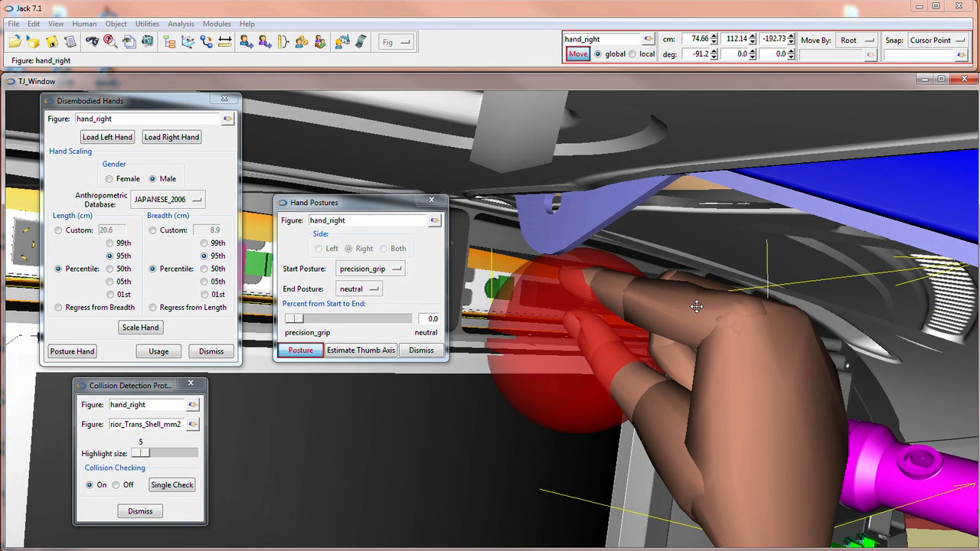
# Set the right hand's start posture to straight and the percent from start to end to 0.0
pyautogui.click(378, 522)
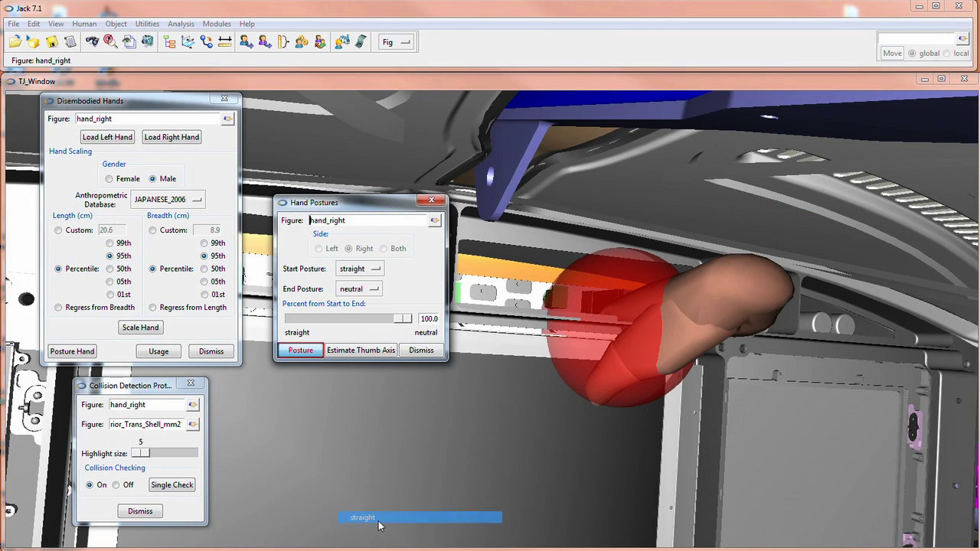
pyautogui.moveTo(405, 320); pyautogui.dragTo(237, 322)
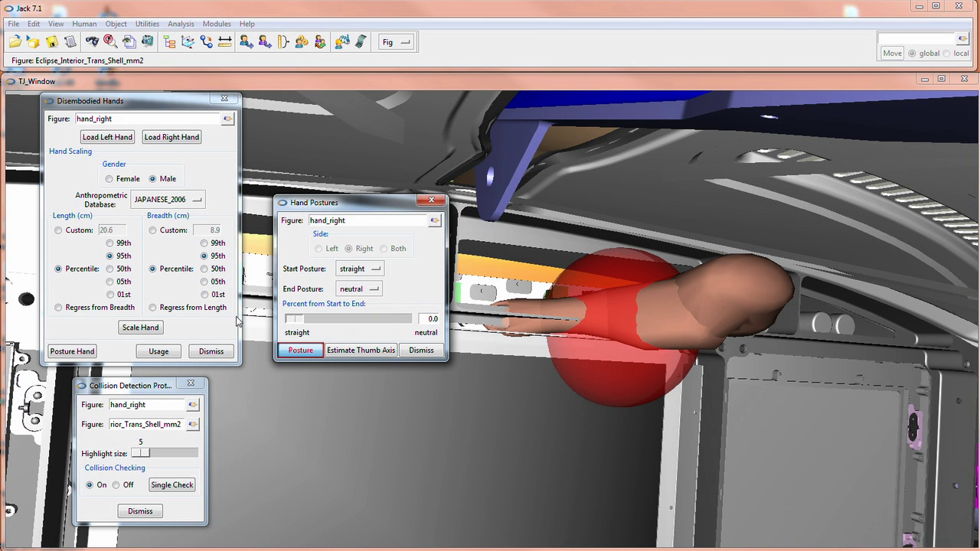
# Move the straight right hand to about 72.3, 120.77, -191.34 cm with a -14.0° tilt, shifting it back and forth to check clearance
pyautogui.rightClick(770, 289)
pyautogui.click(782, 310)
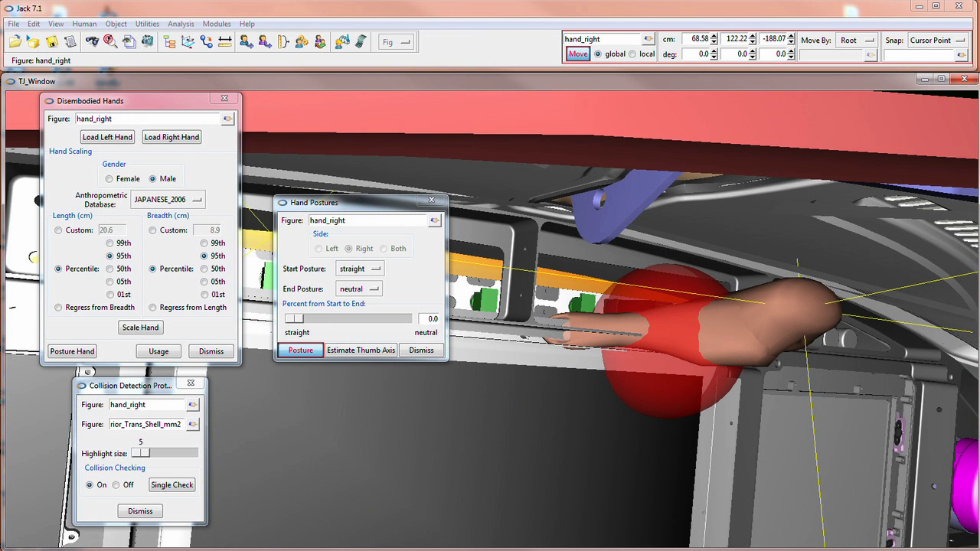
pyautogui.moveTo(715, 326); pyautogui.dragTo(814, 335, button='middle')
pyautogui.rightClick(814, 335)
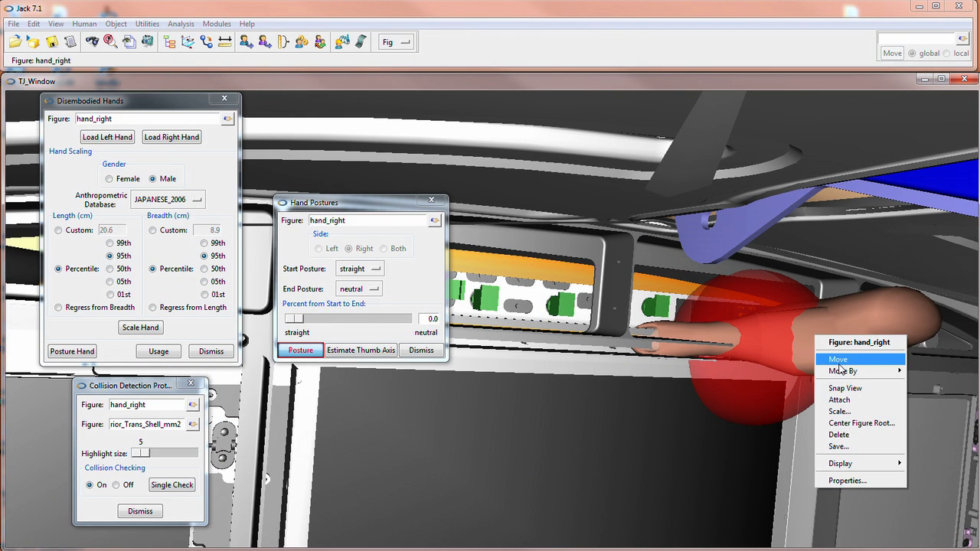
pyautogui.click(838, 360)
pyautogui.keyDown('ctrl'); pyautogui.moveTo(803, 291); pyautogui.dragTo(803, 260); pyautogui.keyUp('ctrl')
pyautogui.moveTo(804, 260); pyautogui.dragTo(827, 354, button='right')
pyautogui.moveTo(827, 354); pyautogui.dragTo(825, 349, button='middle')
pyautogui.moveTo(824, 349); pyautogui.dragTo(789, 327)
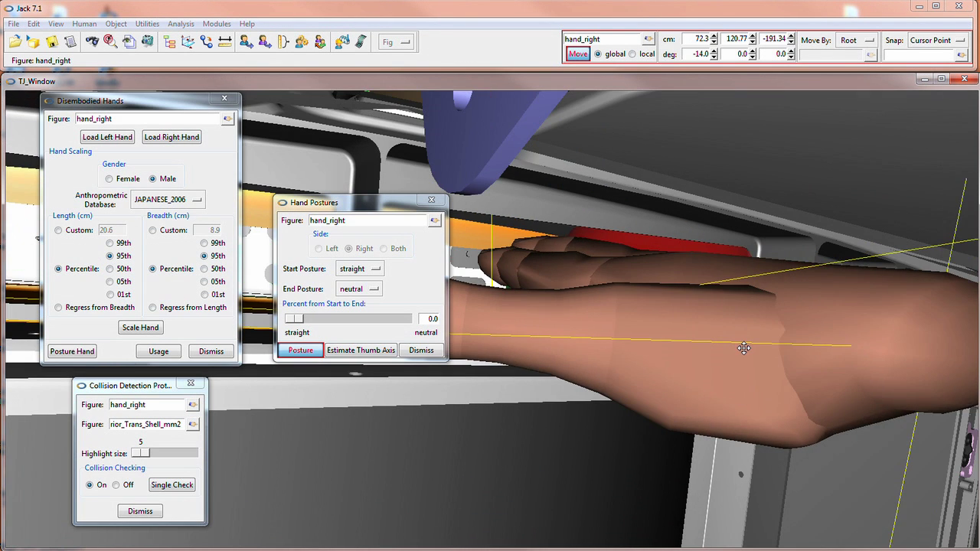
pyautogui.moveTo(745, 348); pyautogui.dragTo(775, 364)
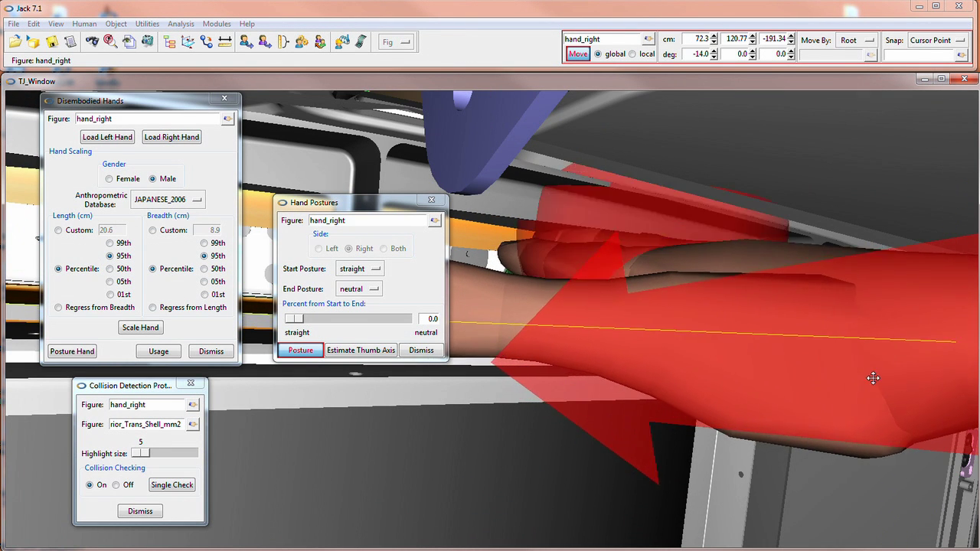
pyautogui.moveTo(873, 379); pyautogui.dragTo(770, 360)
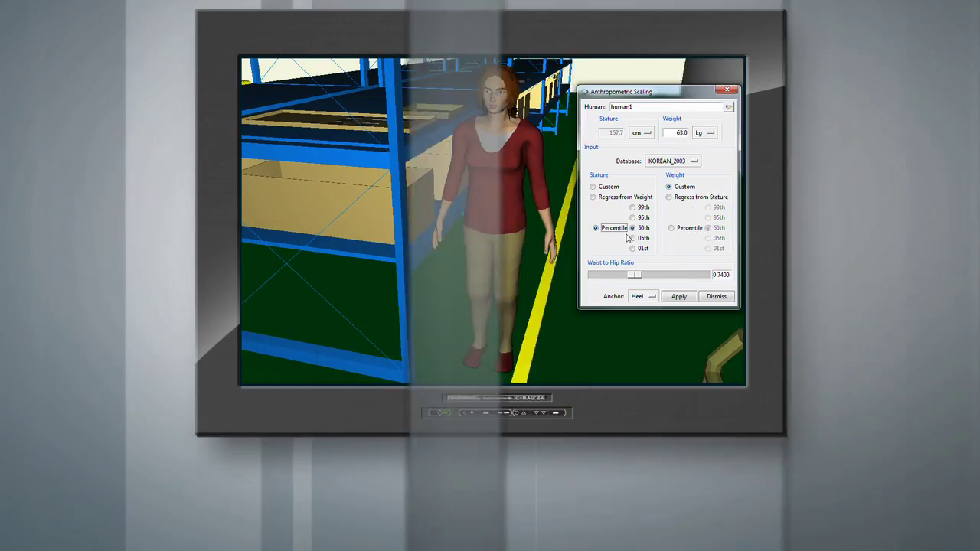